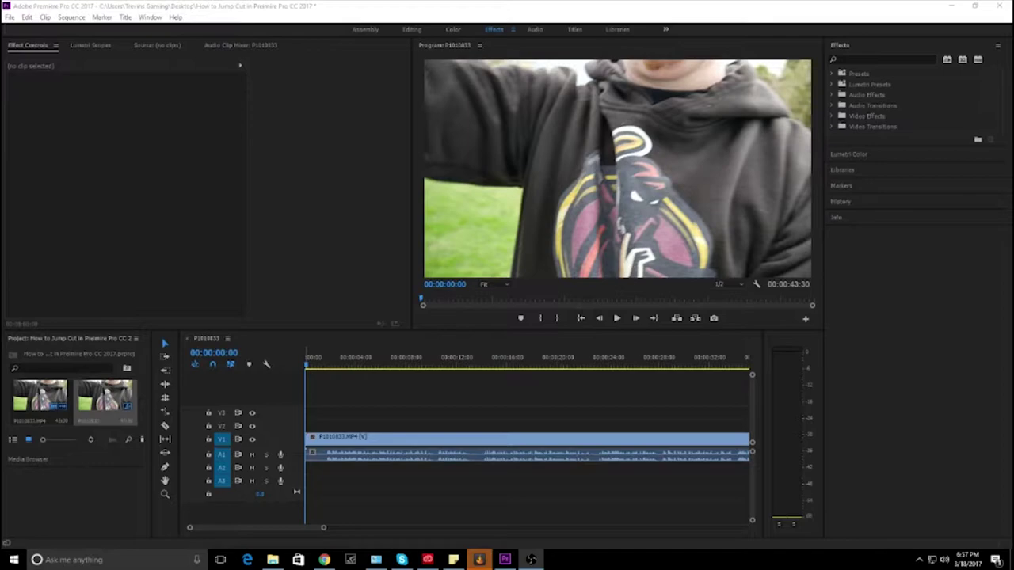
# Step: Open the File menu, dismiss it without choosing anything, and make the timeline active
pyautogui.click(10, 17)
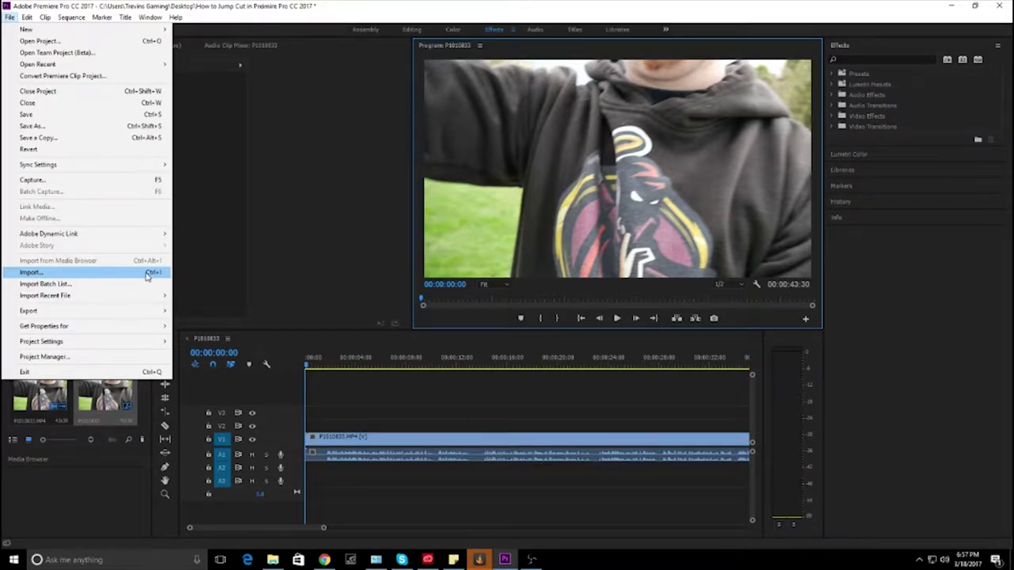
pyautogui.click(352, 228)
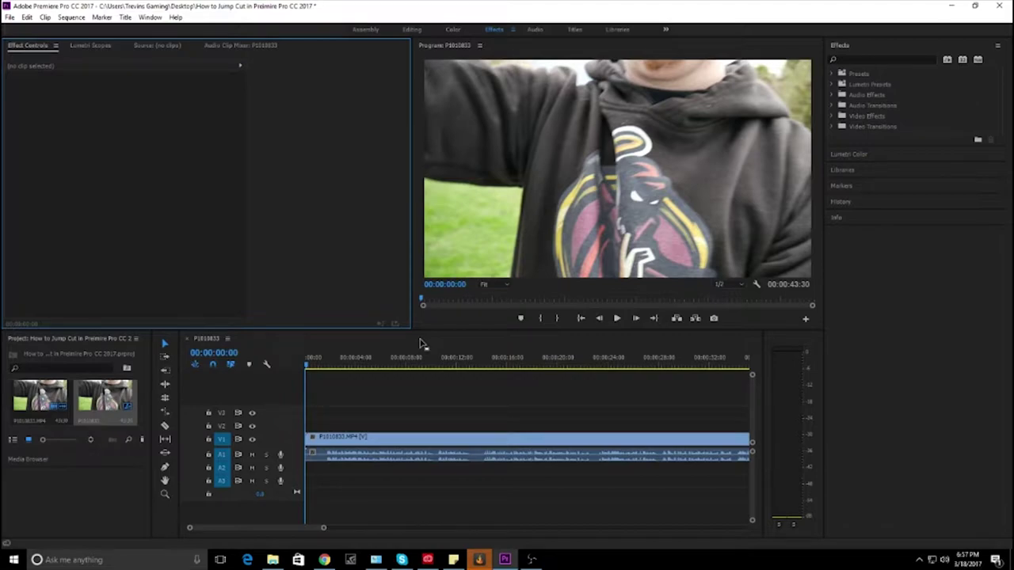
pyautogui.click(422, 347)
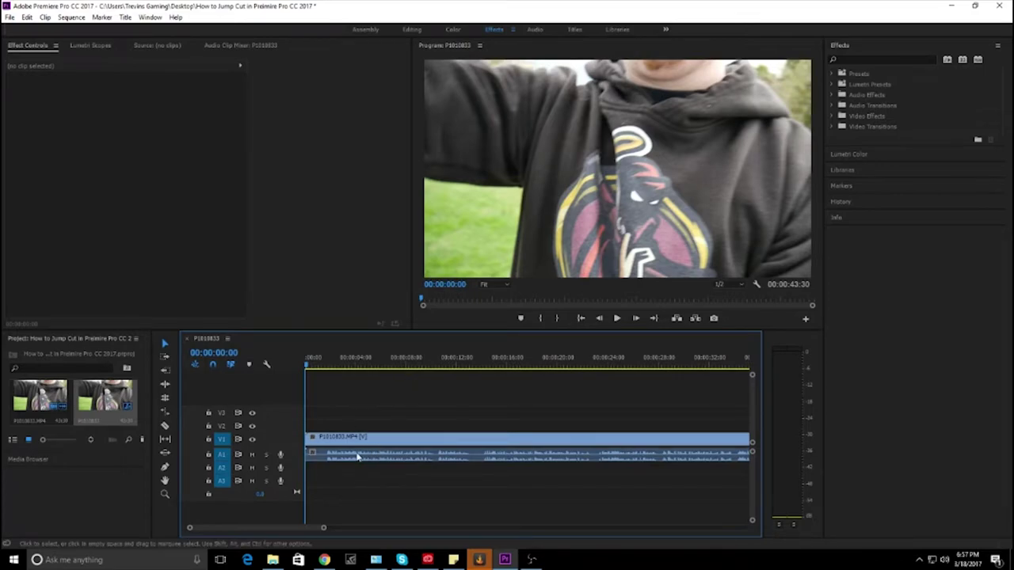
# Step: Zoom the timeline in on the clip from about 12 seconds and switch to the Razor tool
pyautogui.press('=')
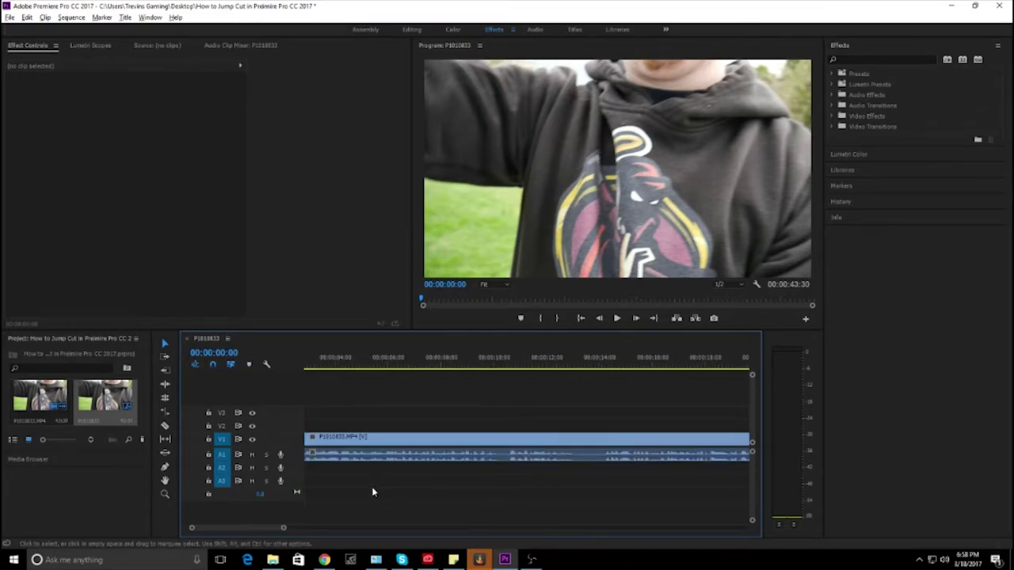
pyautogui.moveTo(264, 527); pyautogui.dragTo(271, 530)
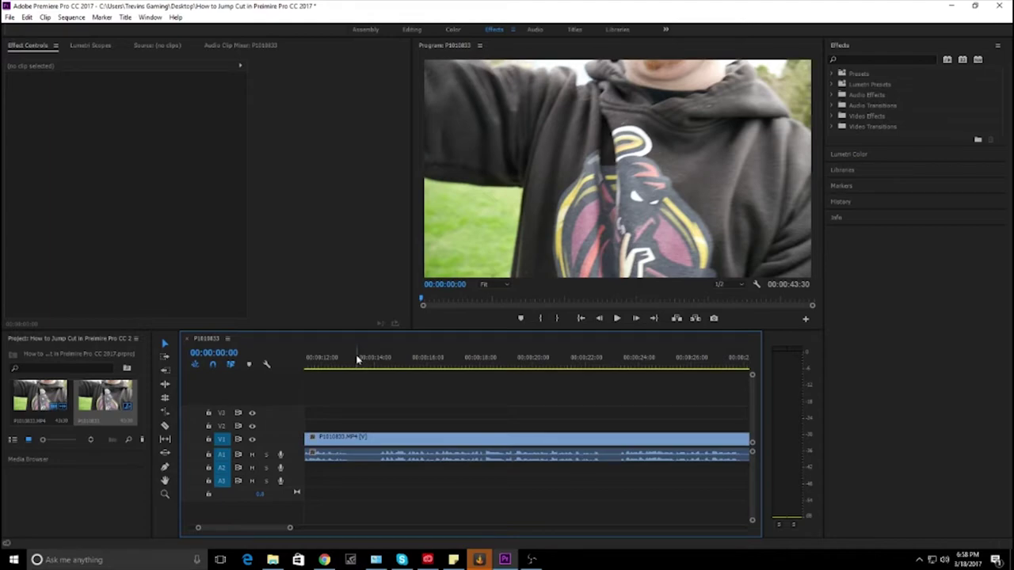
pyautogui.press('c')
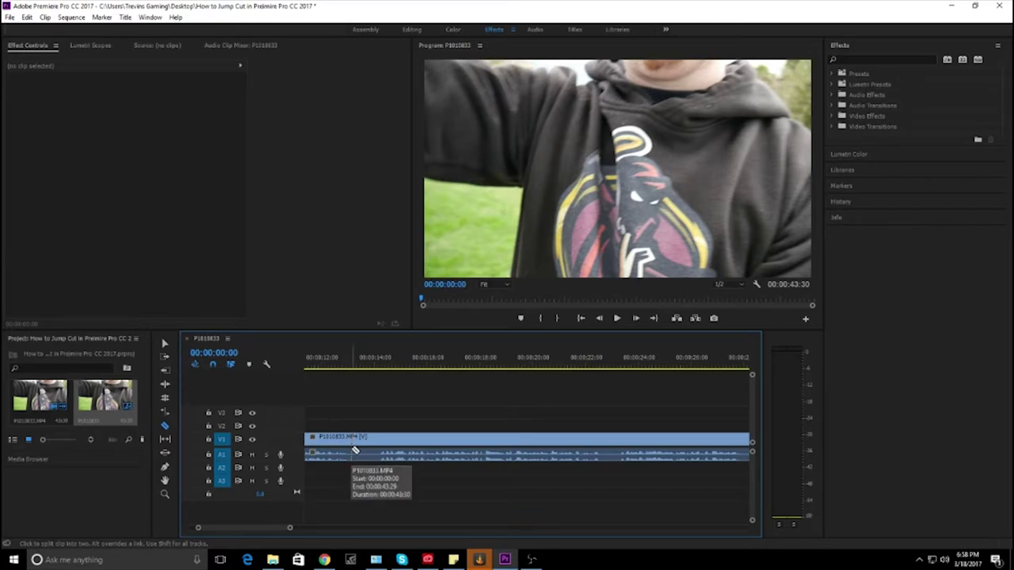
# Step: Razor both ends of the pause around 13–14 seconds and delete that piece
pyautogui.click(355, 450)
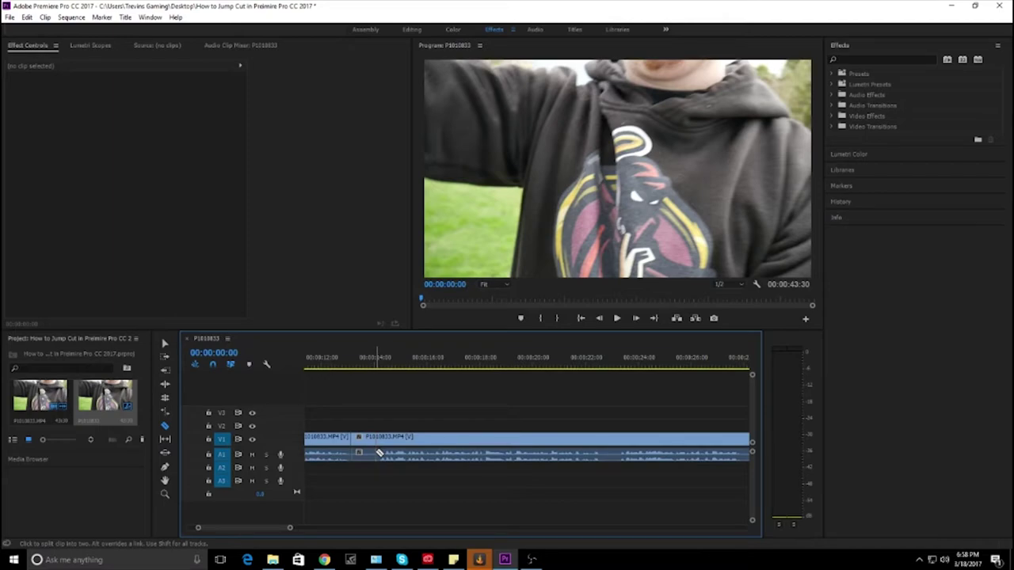
pyautogui.click(381, 451)
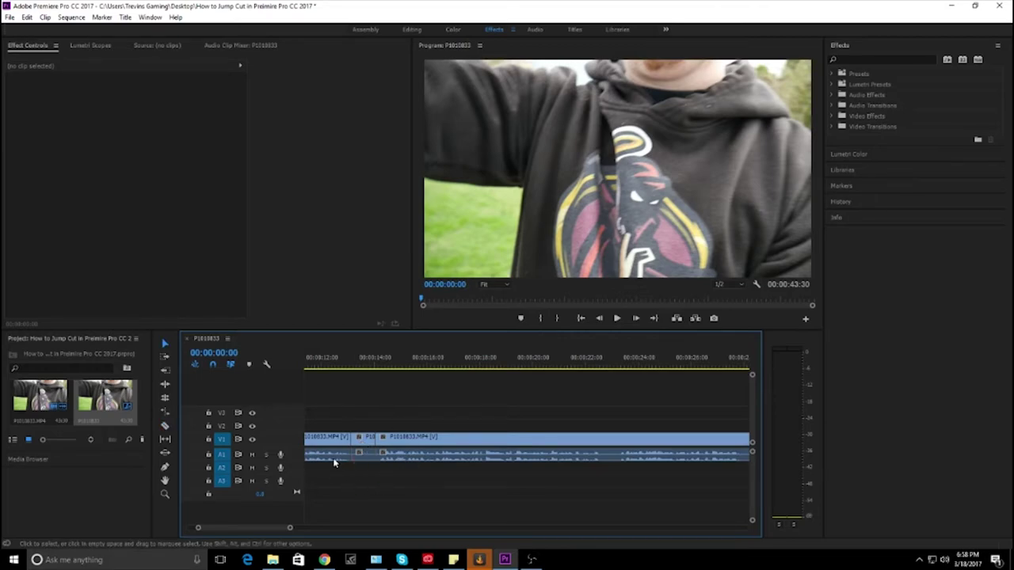
pyautogui.press('v')
pyautogui.scroll(-2, 261, 527)
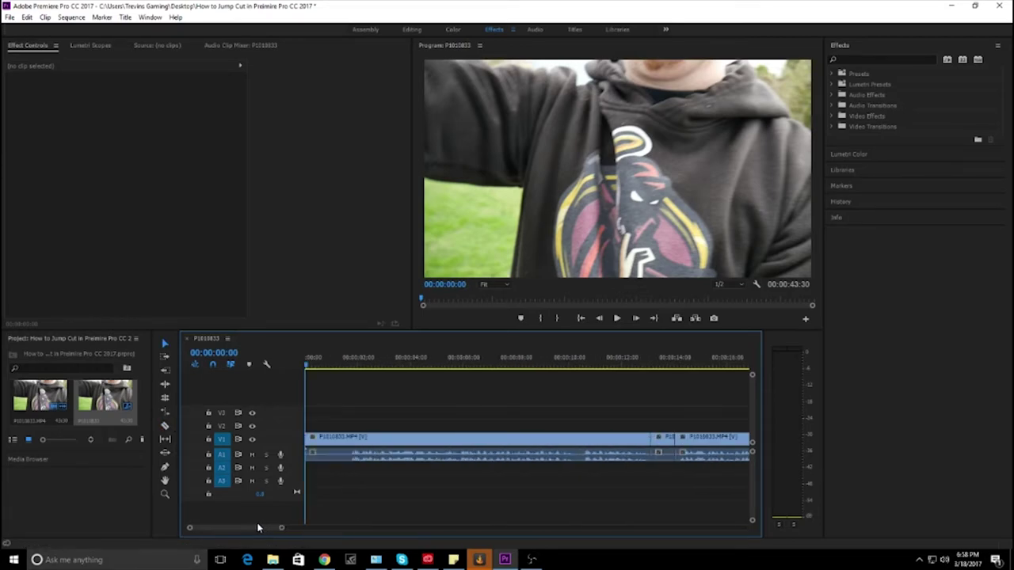
pyautogui.scroll(1, 270, 529)
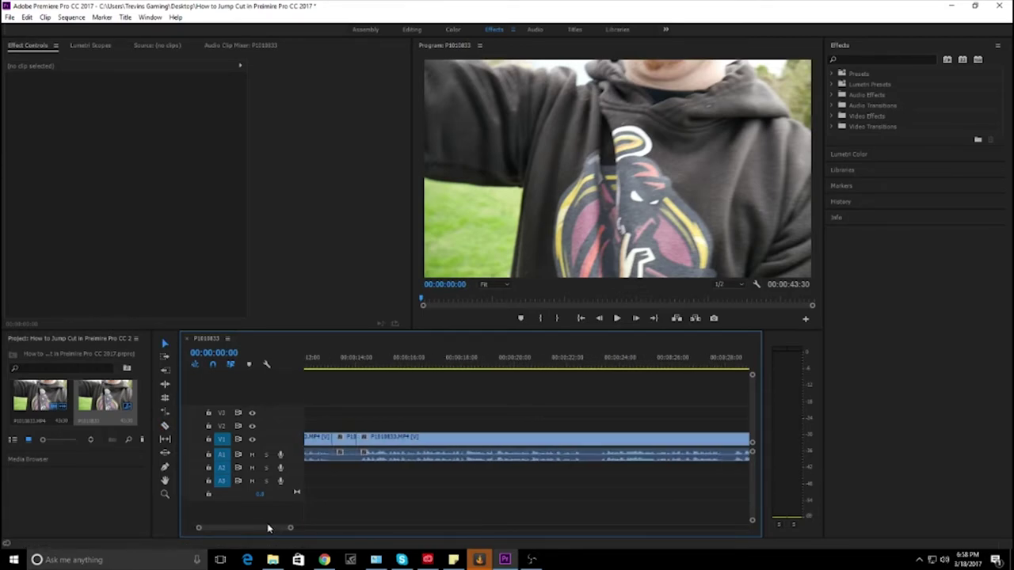
pyautogui.click(349, 443)
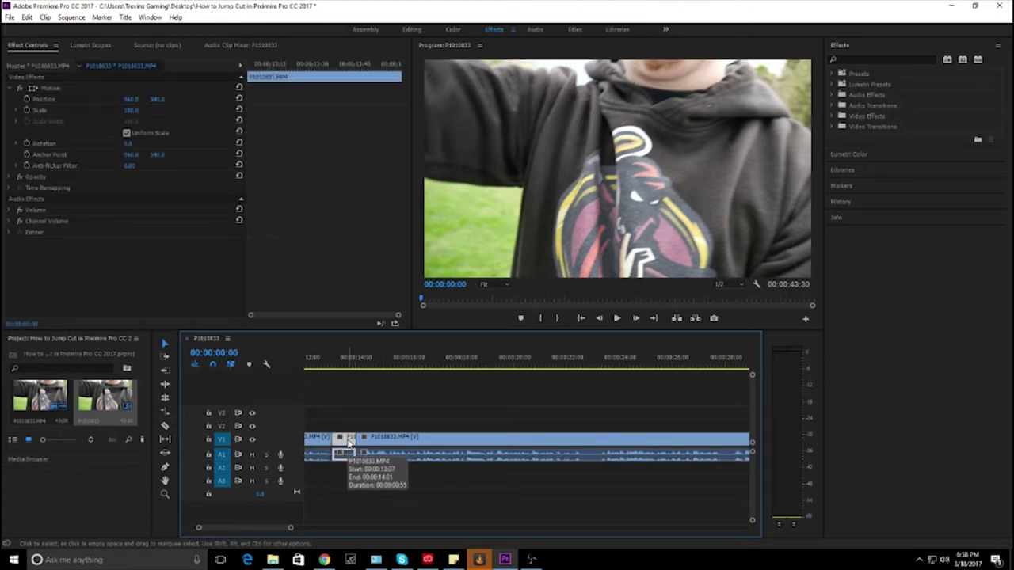
pyautogui.press('Delete')
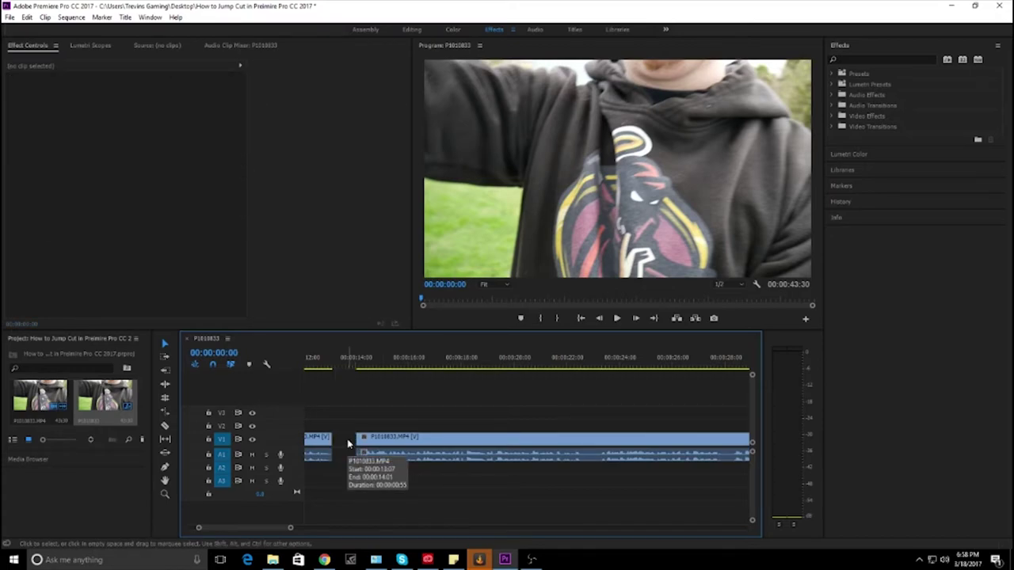
# Step: Slide the later clip left to close the gap, making the sequence 00:00:42:35 long
pyautogui.moveTo(415, 437); pyautogui.dragTo(393, 439)
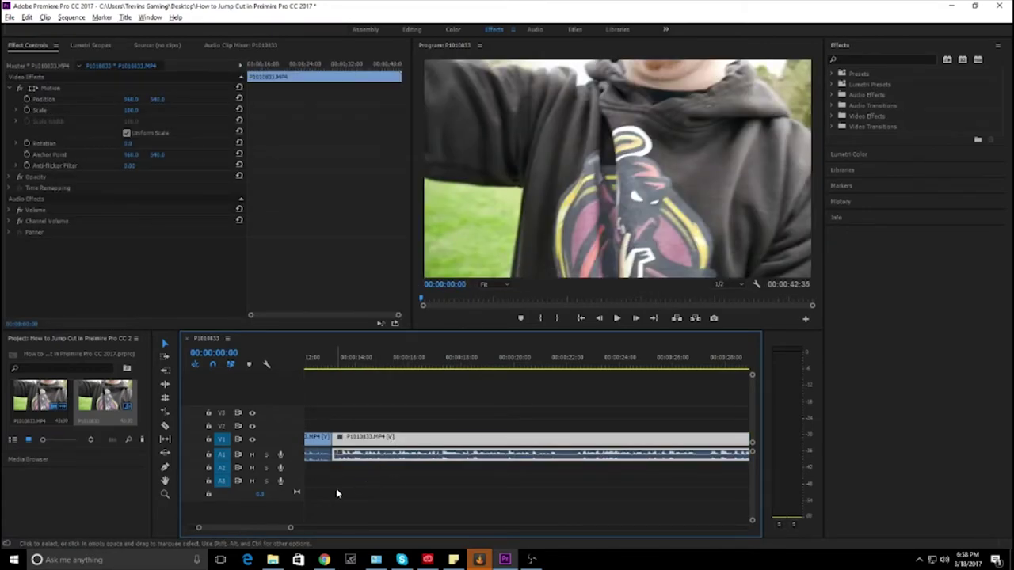
pyautogui.scroll(-5, 336, 492)
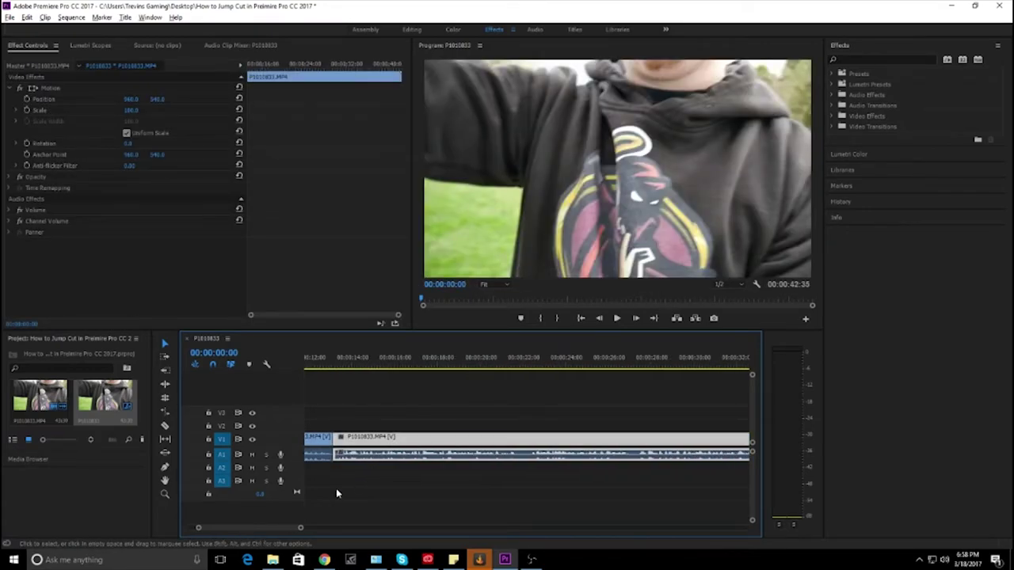
pyautogui.click(317, 365)
# Step: Review the first jump cut, then play from 00:00:20:29 and stop at the next pause, 00:00:22:51
pyautogui.click(617, 317)
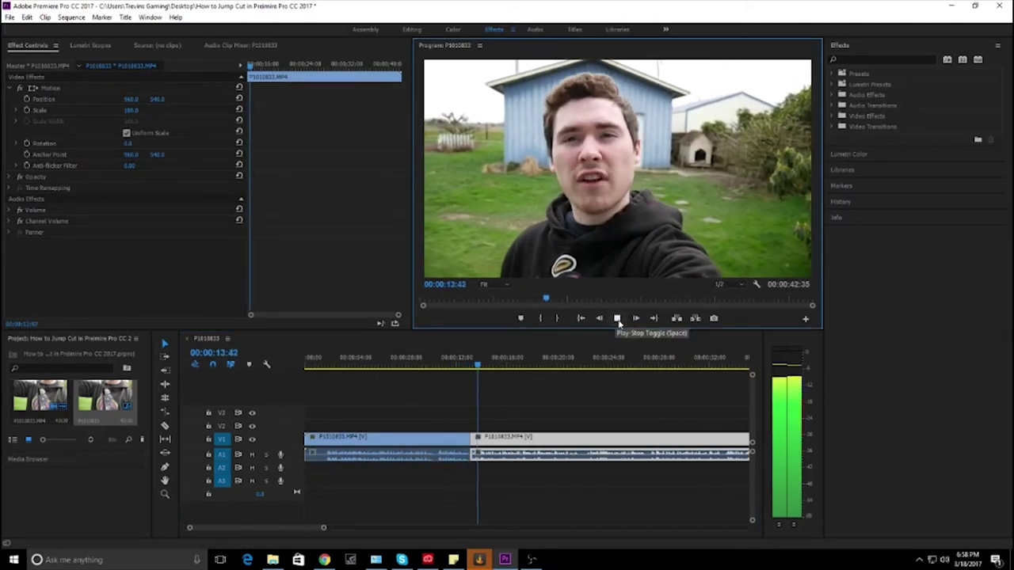
pyautogui.click(618, 320)
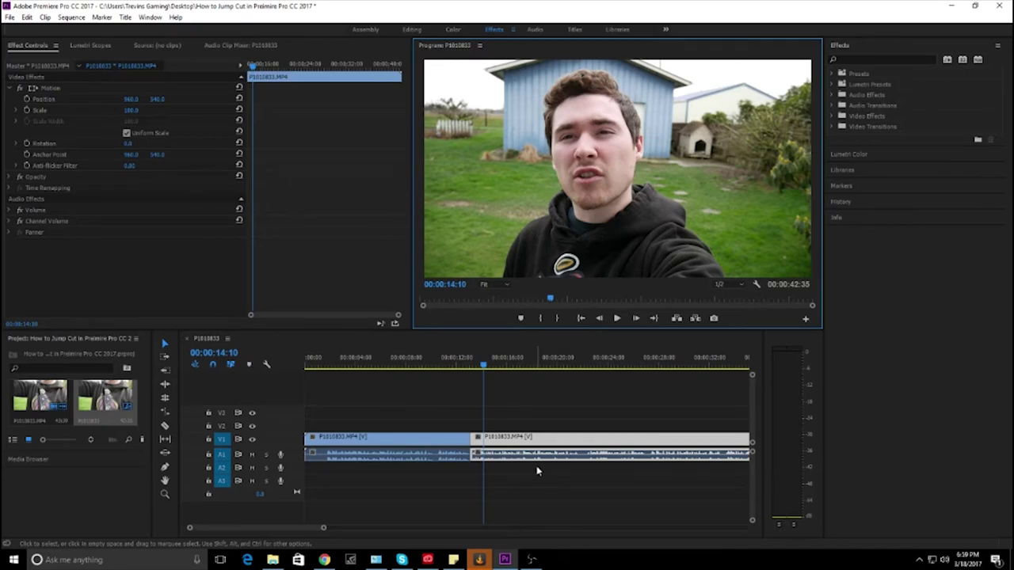
pyautogui.click(564, 357)
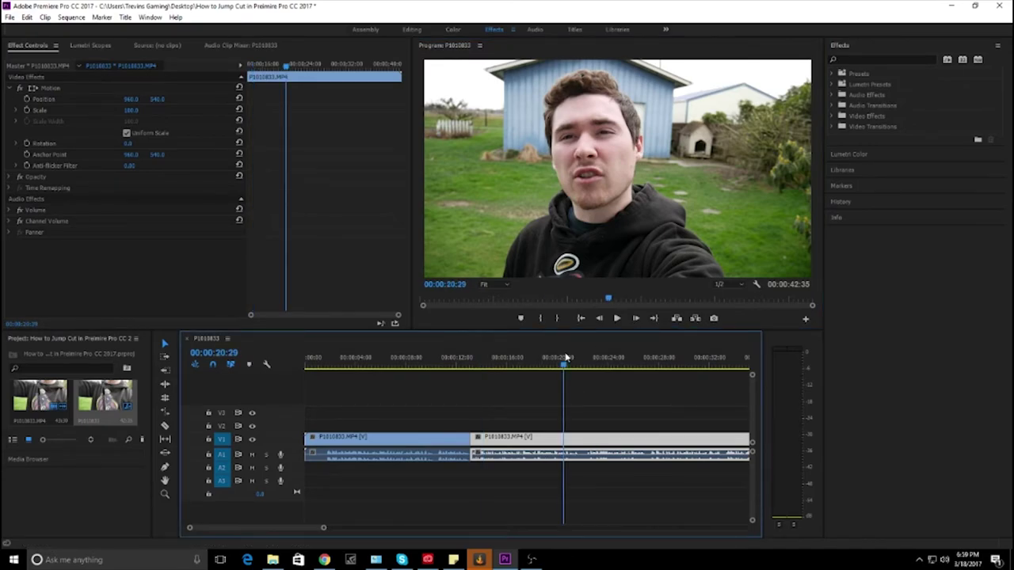
pyautogui.click(617, 319)
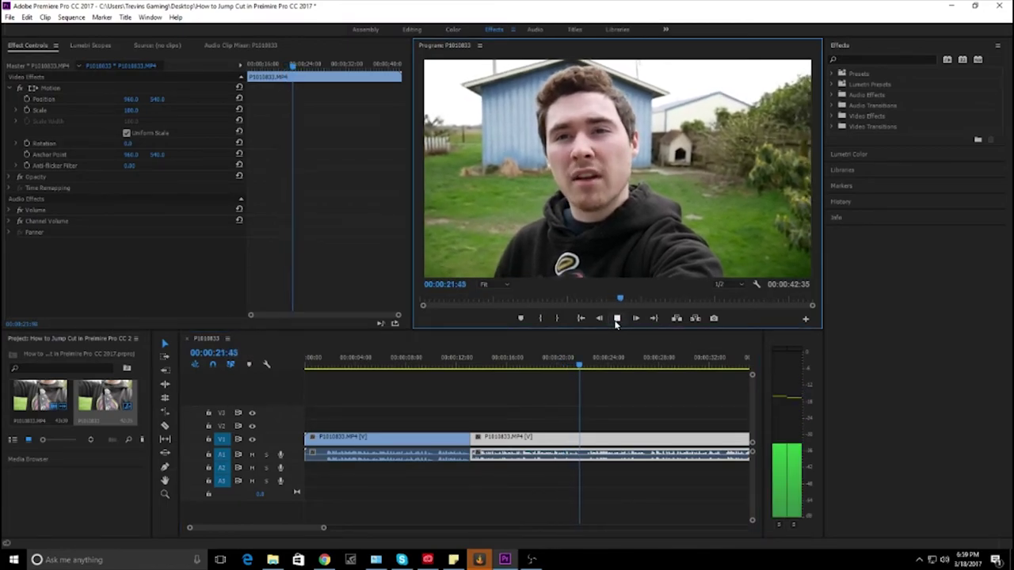
pyautogui.click(617, 318)
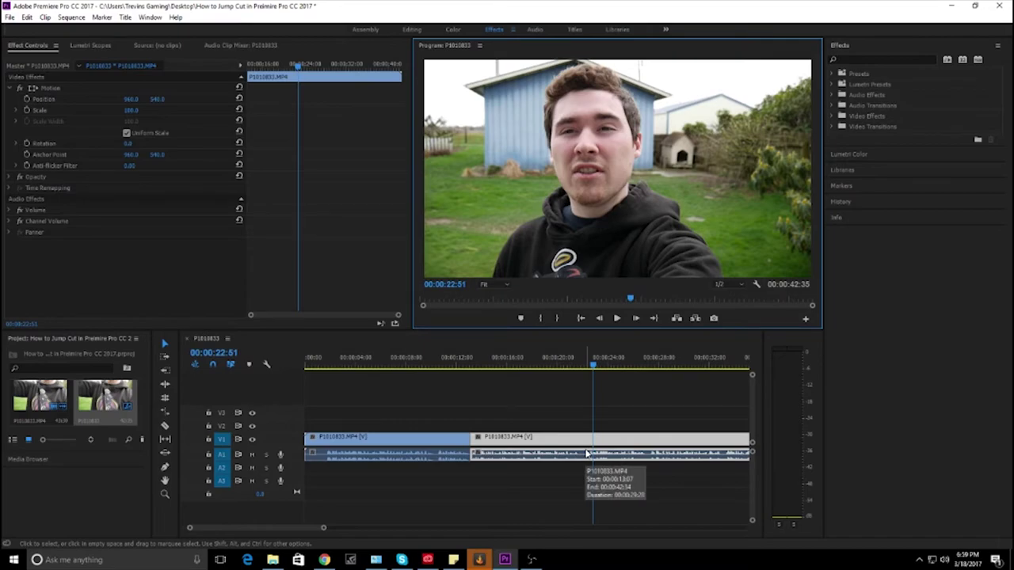
# Step: Zoom in and razor both ends of the second pause near 22 seconds
pyautogui.scroll(4, 567, 514)
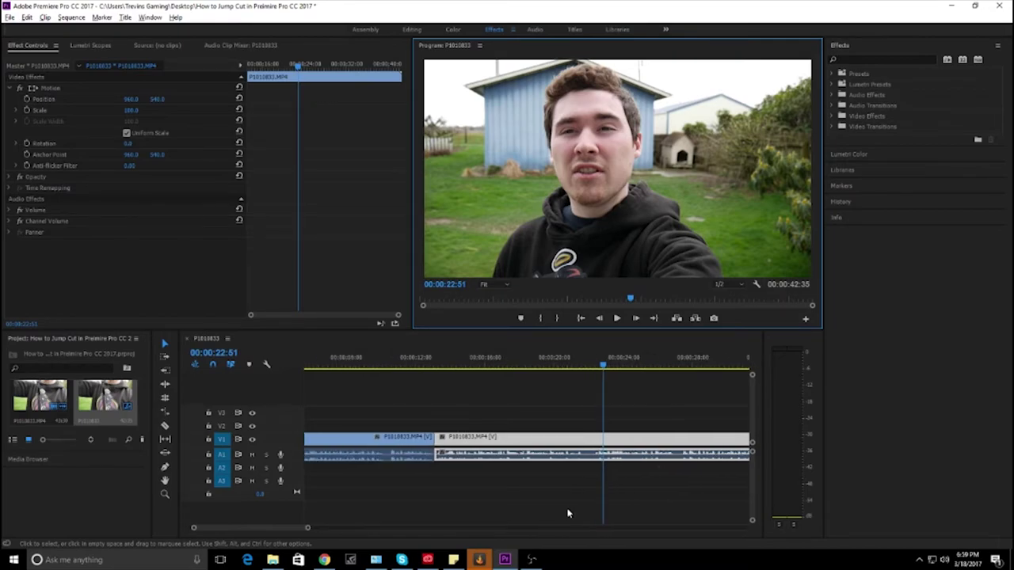
pyautogui.moveTo(265, 527); pyautogui.dragTo(269, 527)
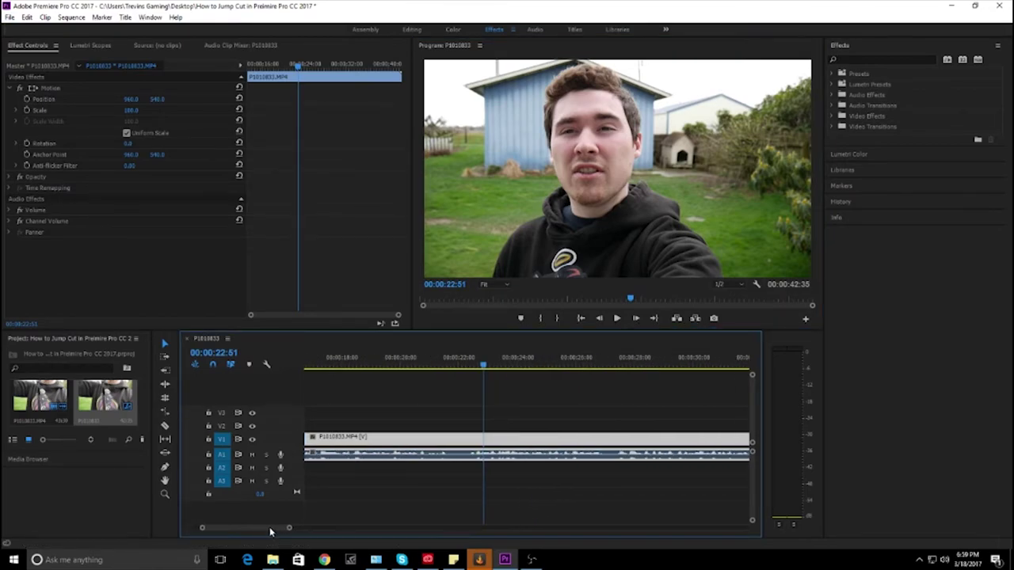
pyautogui.press('c')
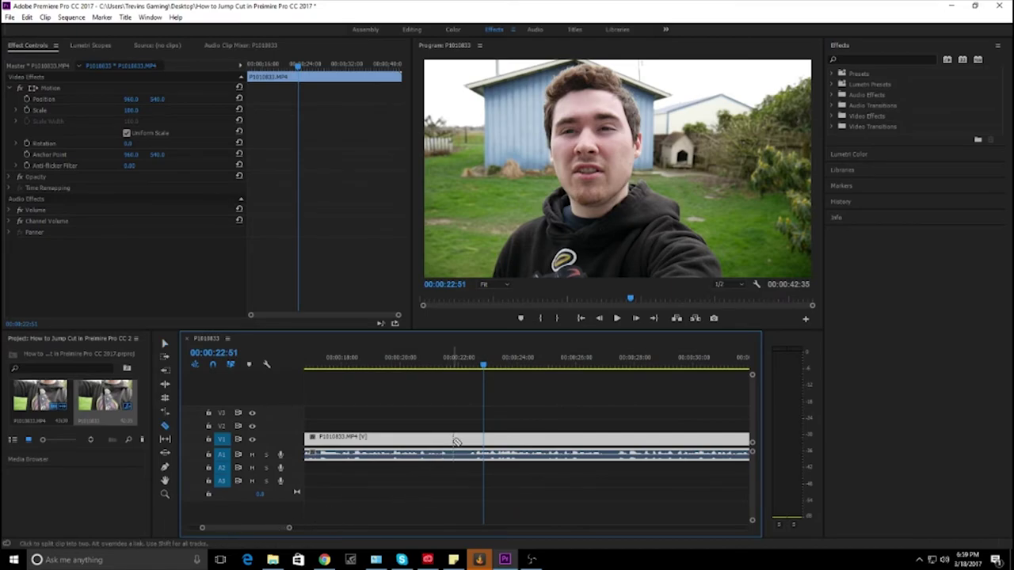
pyautogui.click(449, 440)
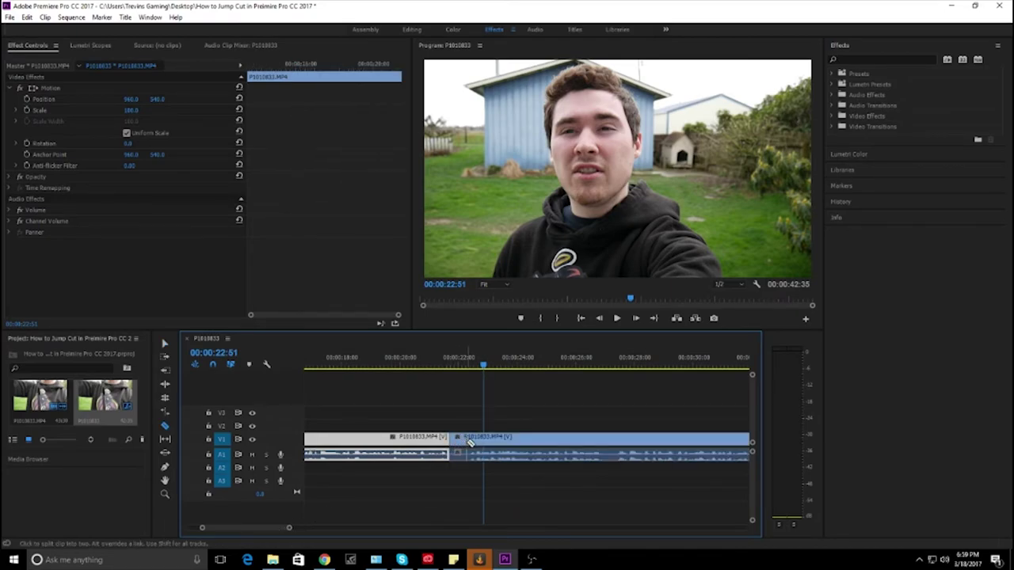
pyautogui.click(467, 442)
# Step: Delete the second pause piece and close the gap, leaving the sequence 00:00:42:01 long
pyautogui.press('v')
pyautogui.click(460, 445)
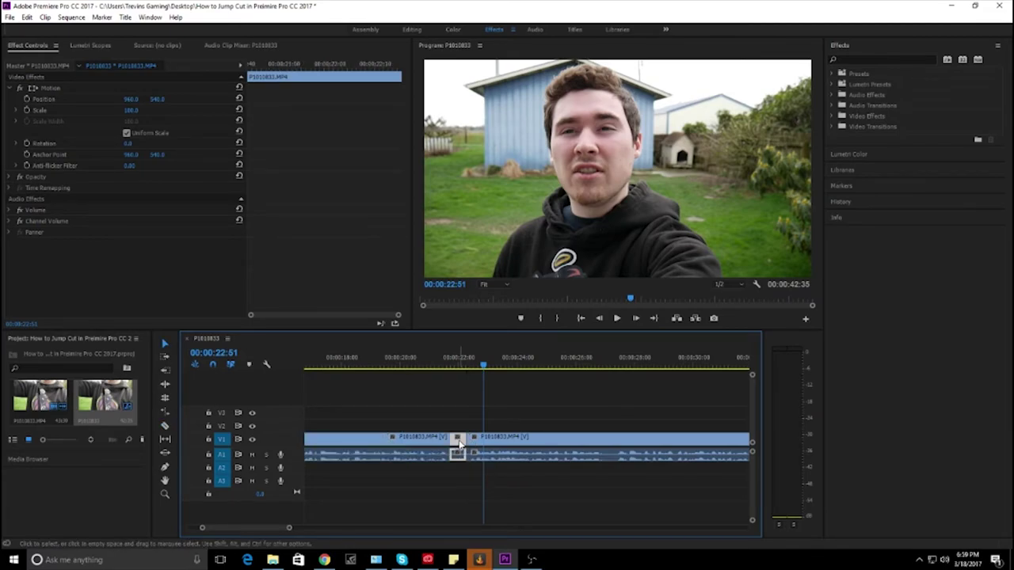
pyautogui.press('Delete')
pyautogui.moveTo(495, 442); pyautogui.dragTo(478, 437)
pyautogui.click(428, 365)
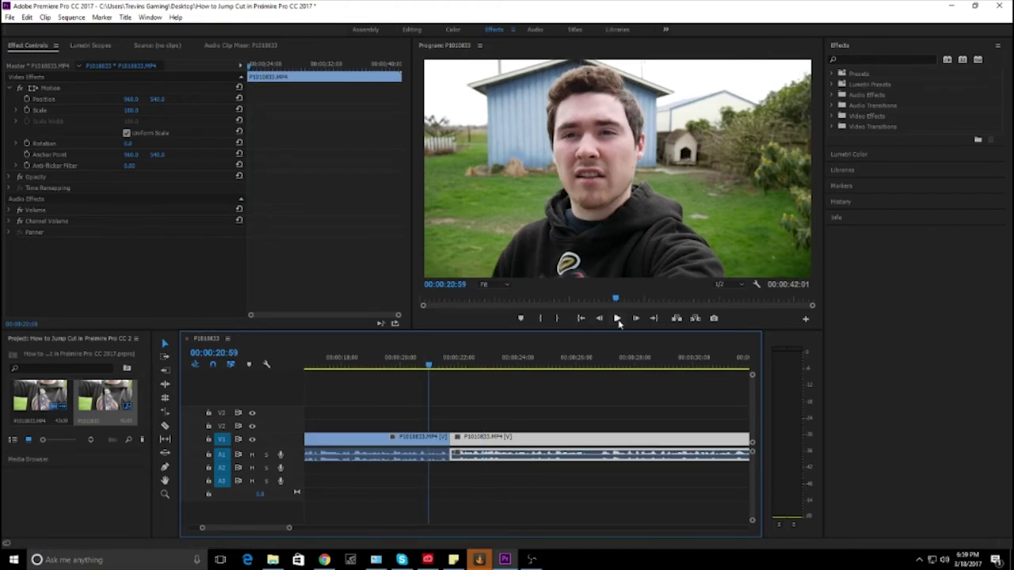